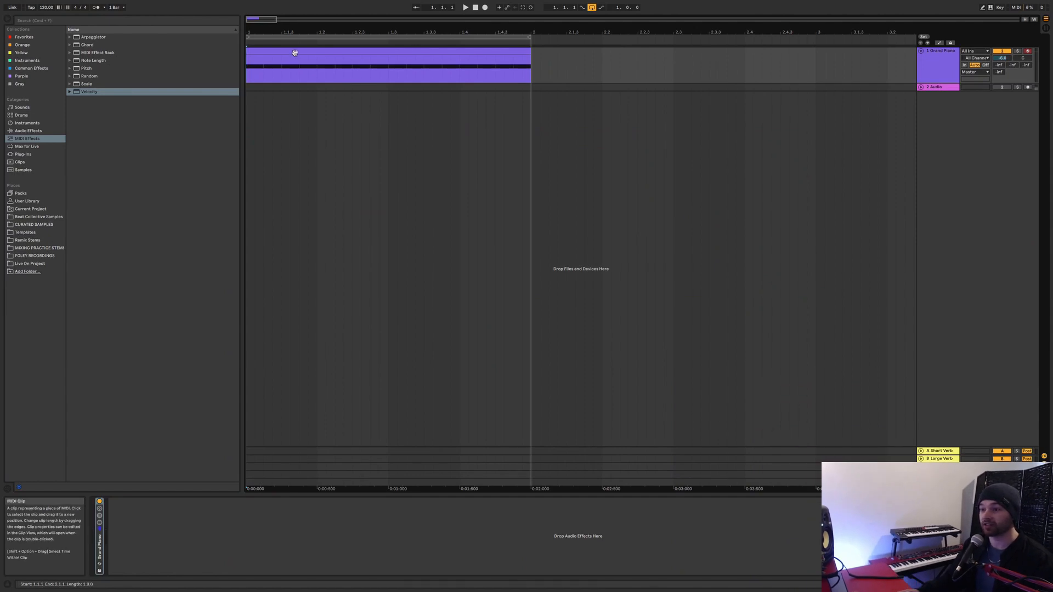
Select the Grand Piano clip and play it back to hear its original dynamics.
left_click(295, 53)
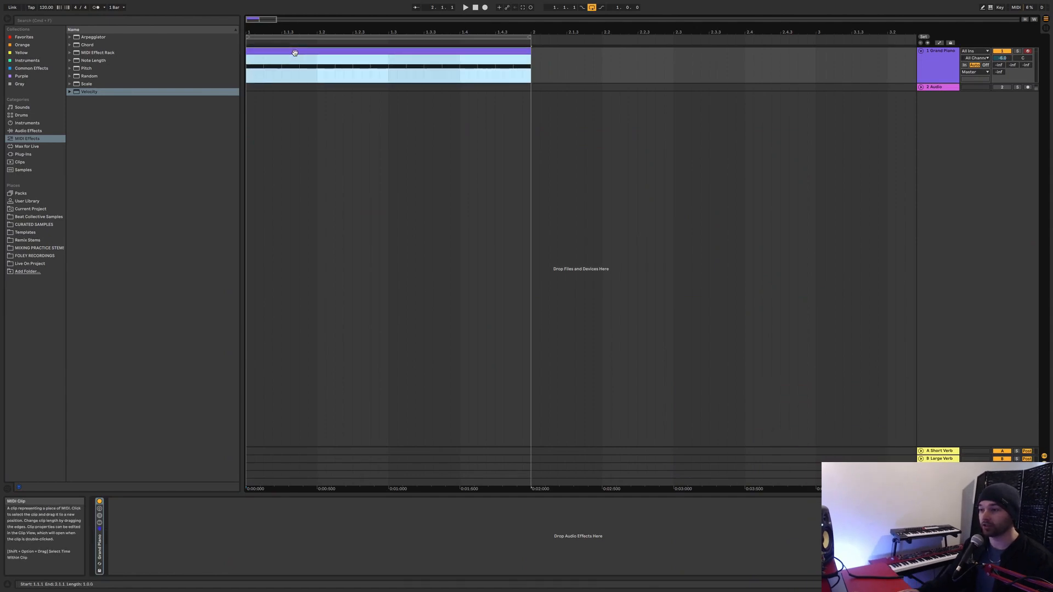
key("space")
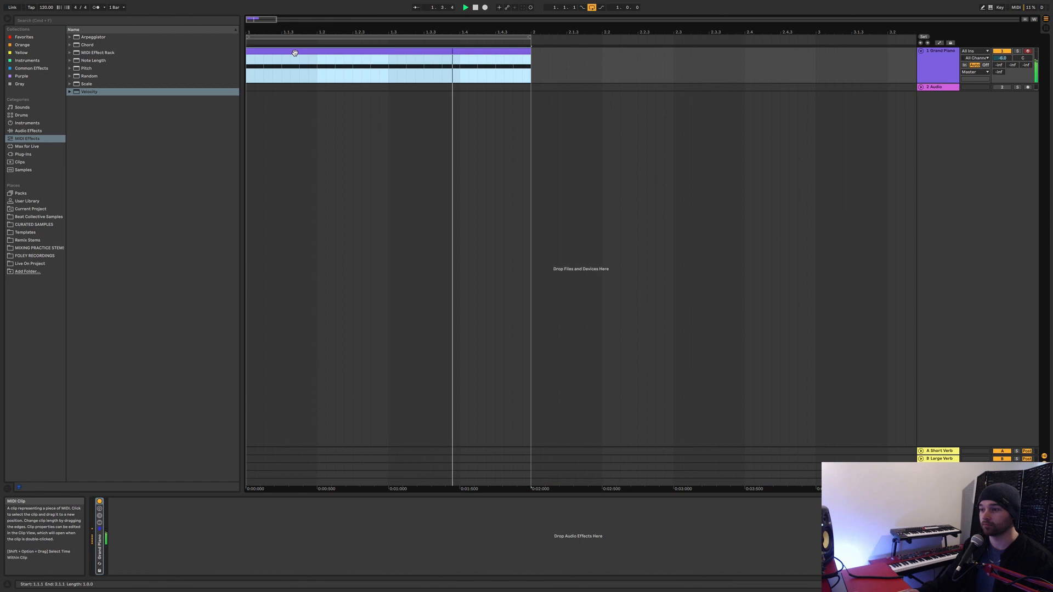
key("space")
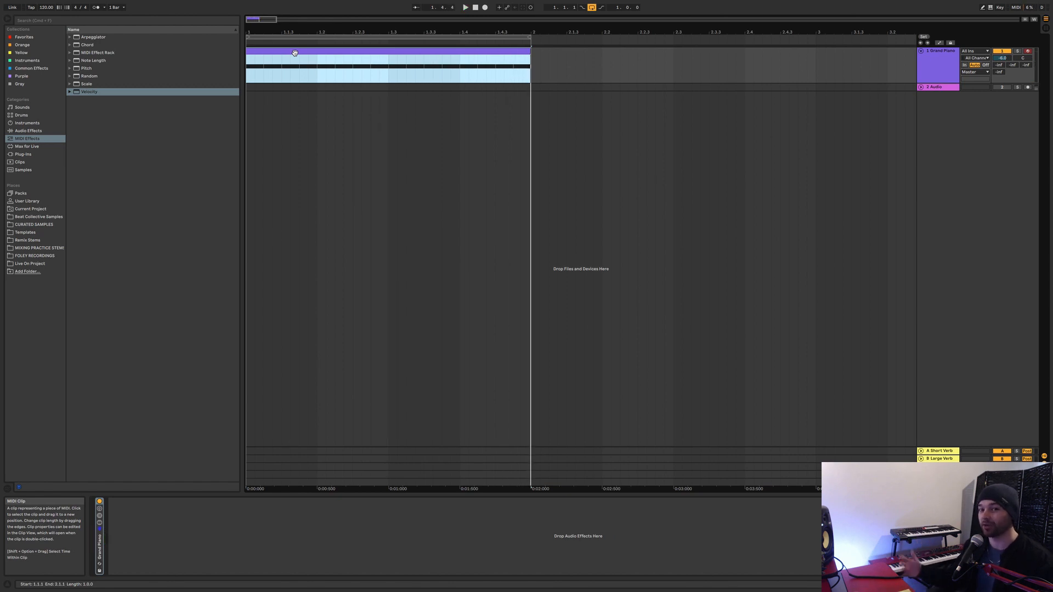
Add a Velocity MIDI effect to the Grand Piano track and set both Out Hi and Out Low to 64.
double_click(89, 91)
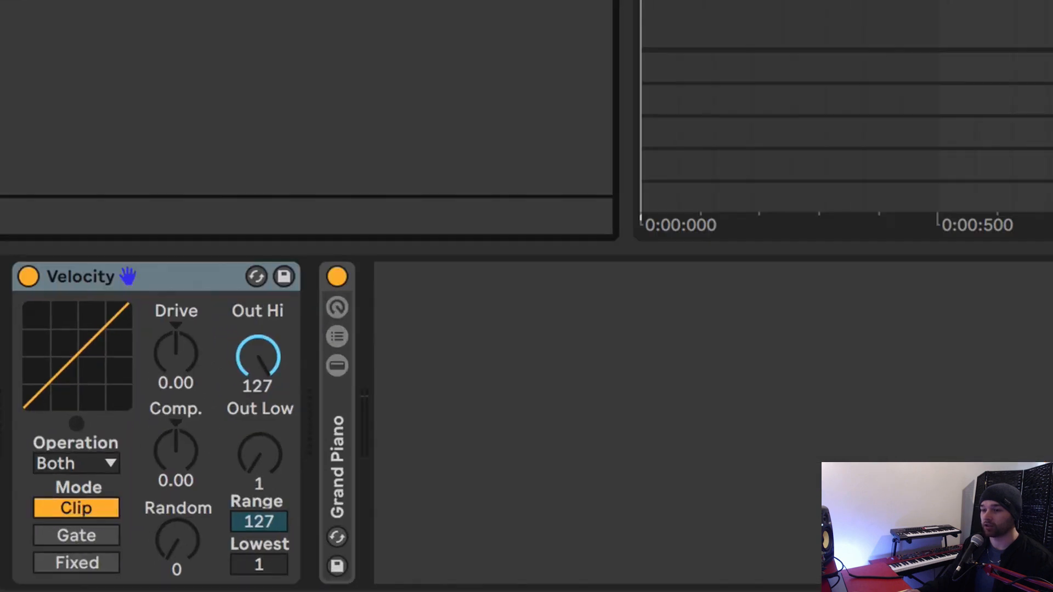
left_click(254, 354)
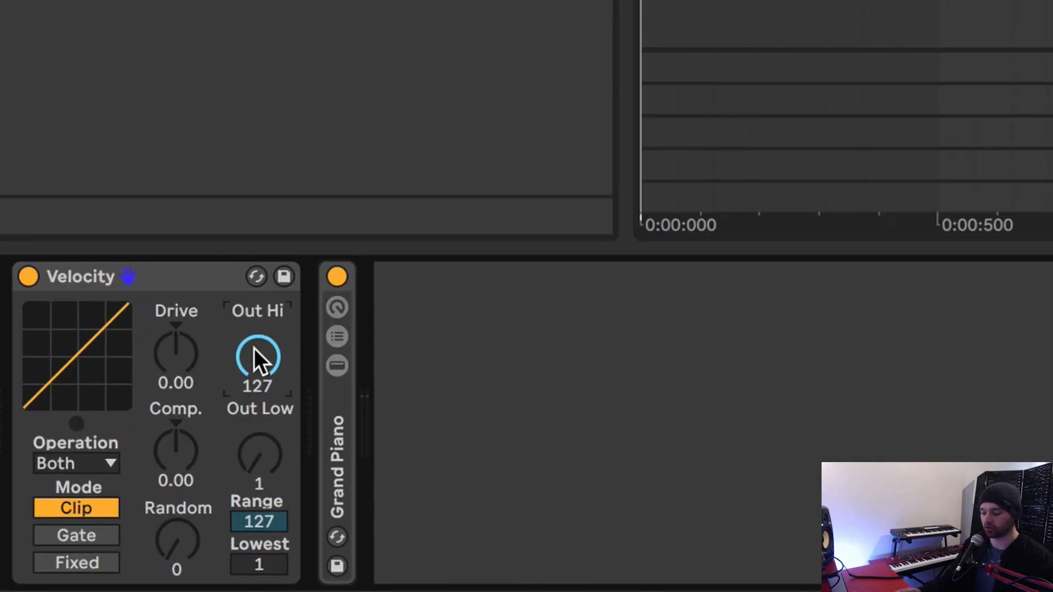
type("64")
key("Return")
left_click(273, 455)
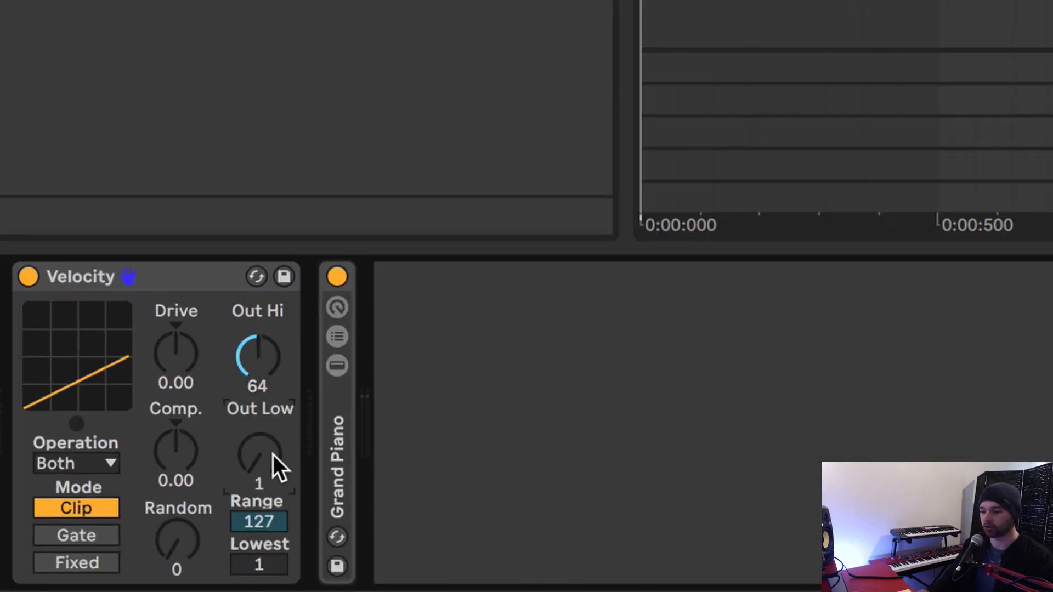
type("64")
key("Return")
Set the Velocity effect's Random amount to 64.
left_click(182, 532)
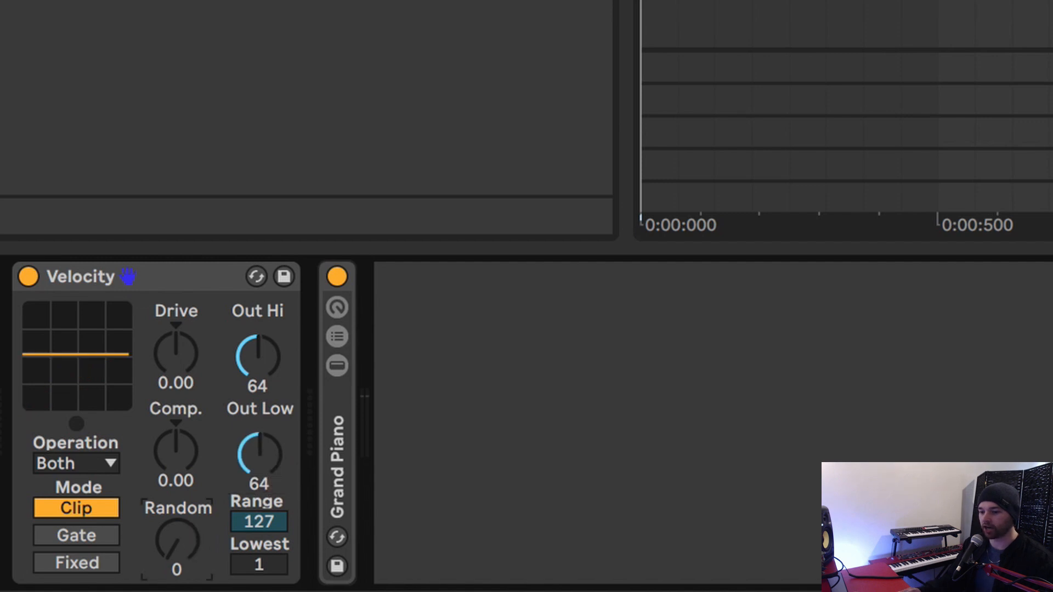
left_click_drag(182, 531, 182, 510)
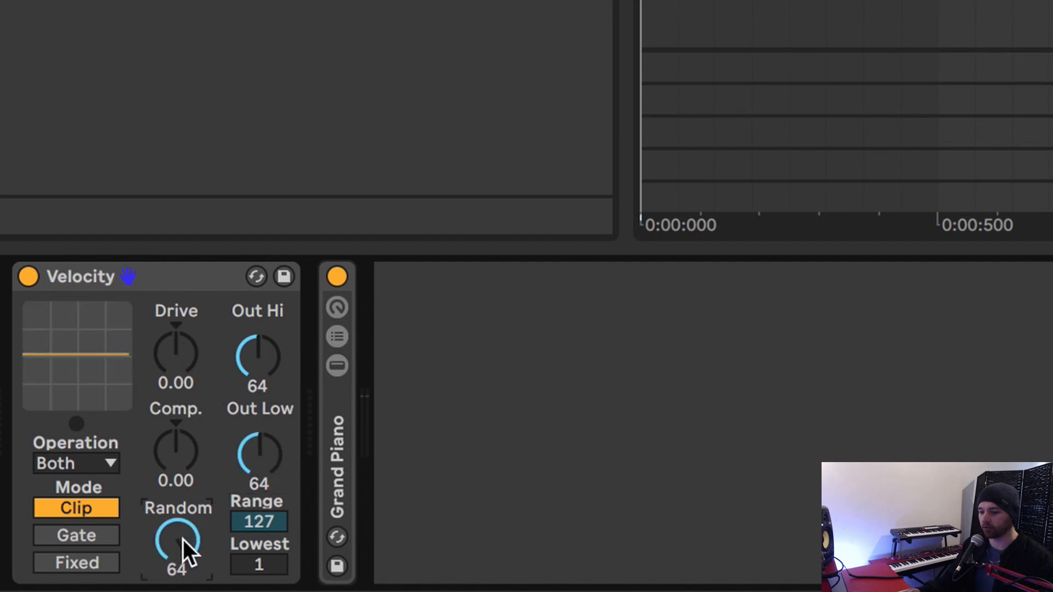
left_click(258, 565)
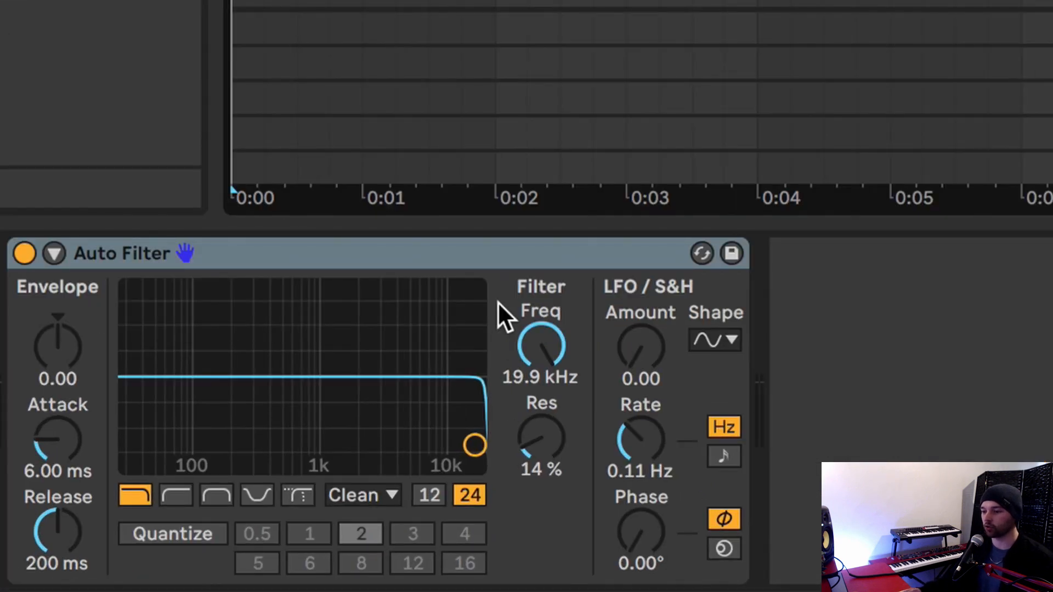
Show the Auto Filter frequency automation in a new lane and shape it to rise from a lowered level to maximum across the four-bar clip.
right_click(529, 357)
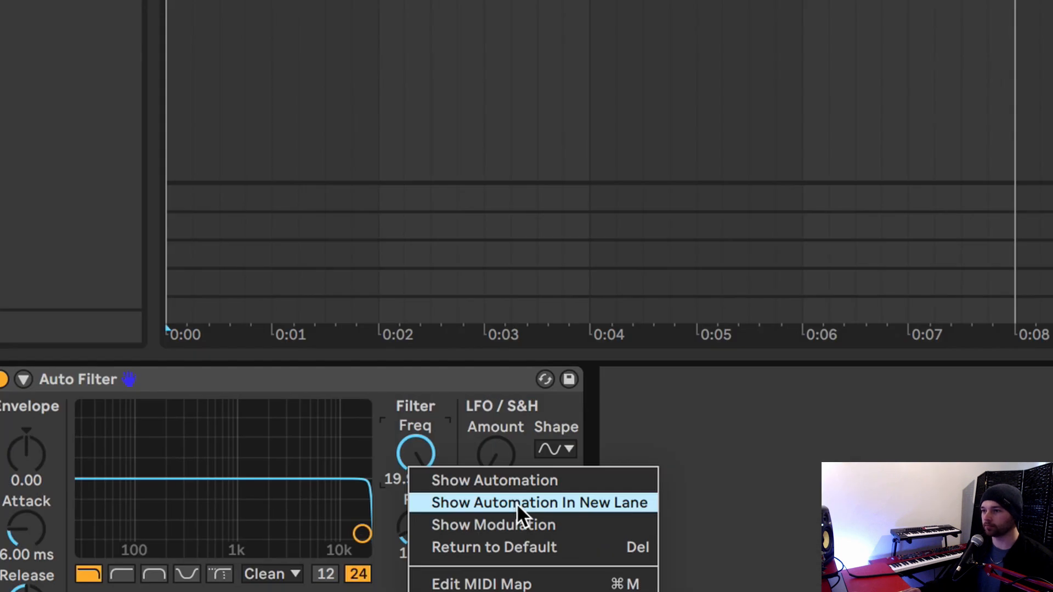
left_click(666, 407)
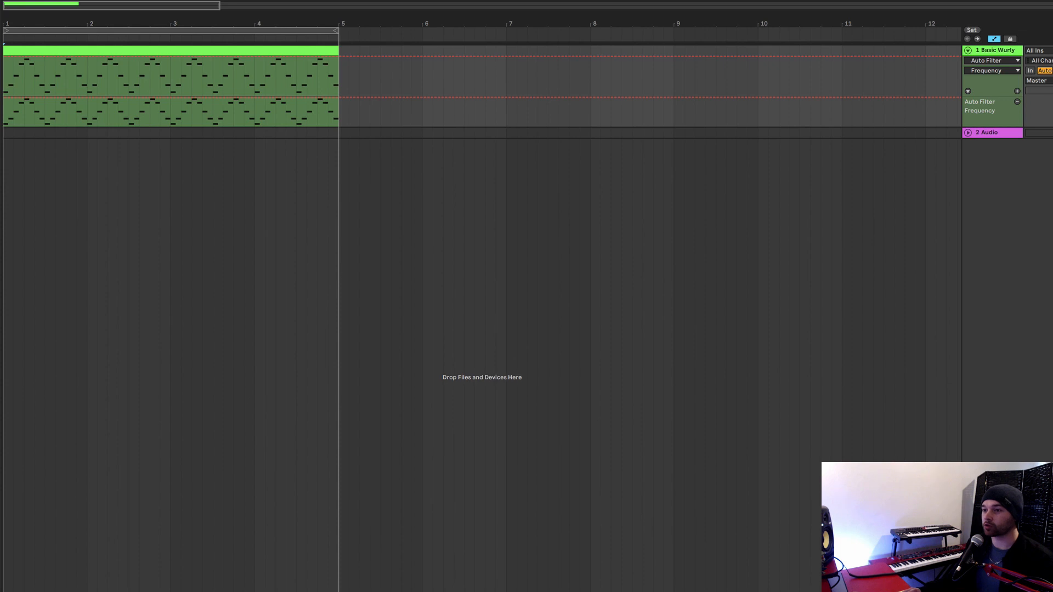
left_click(285, 117)
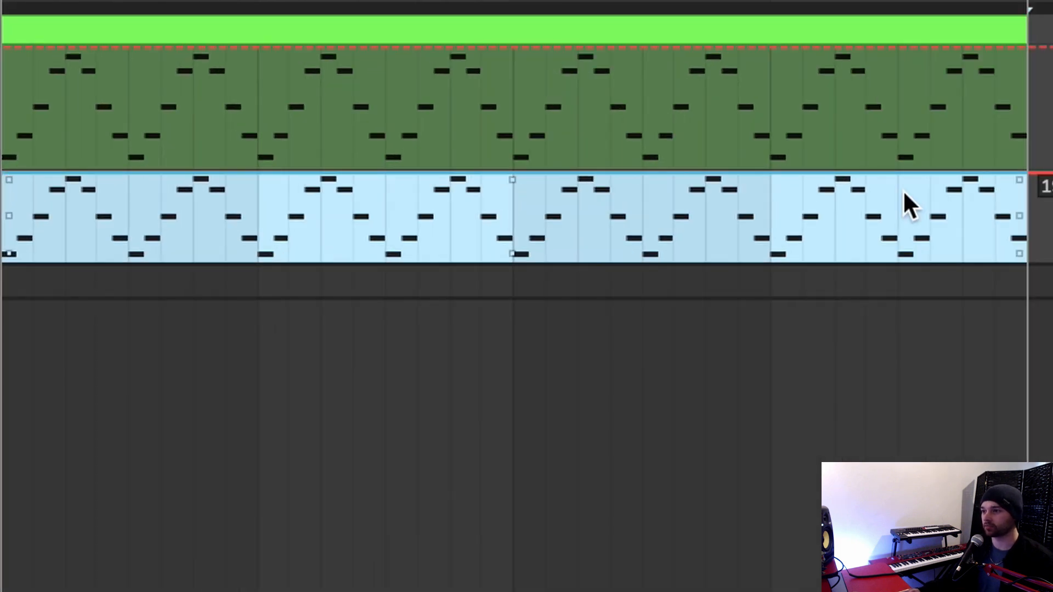
left_click_drag(299, 103, 299, 120)
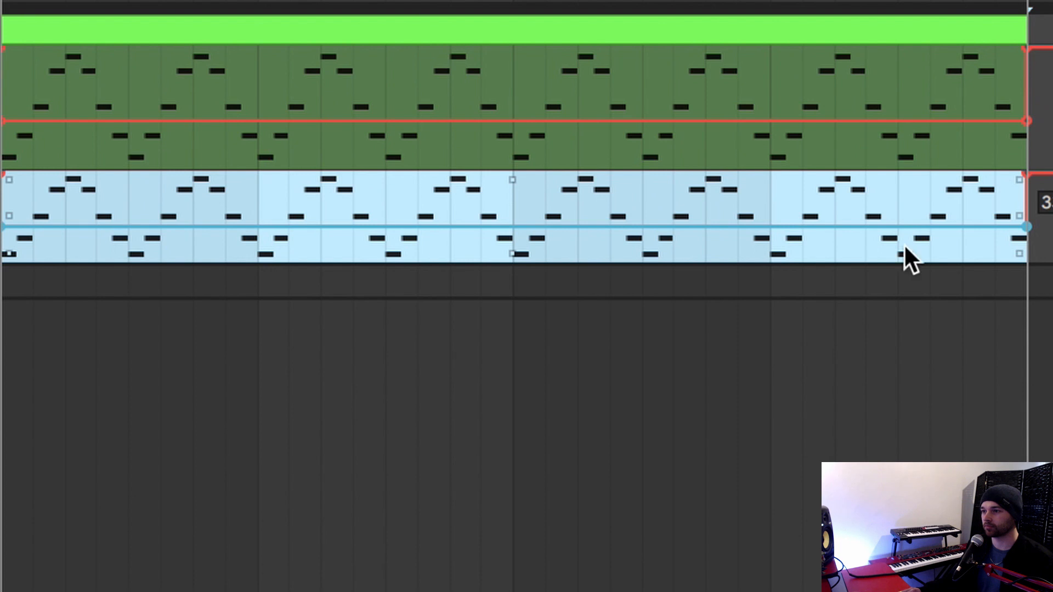
left_click_drag(1021, 227, 1021, 175)
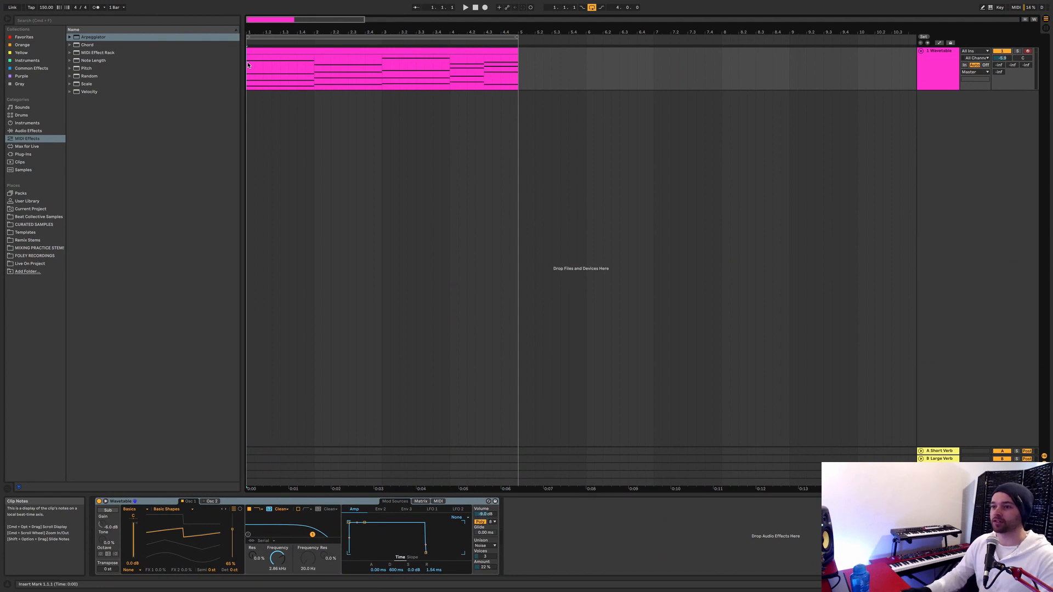
Play back the Wavetable chord clip and add Auto Pan to its track.
key("space")
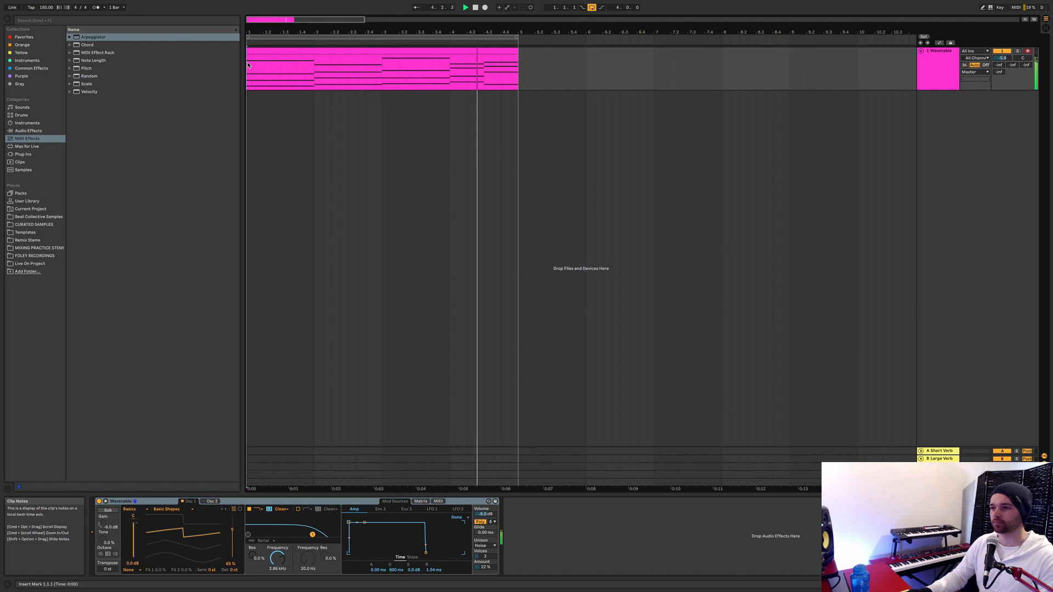
left_click(387, 50)
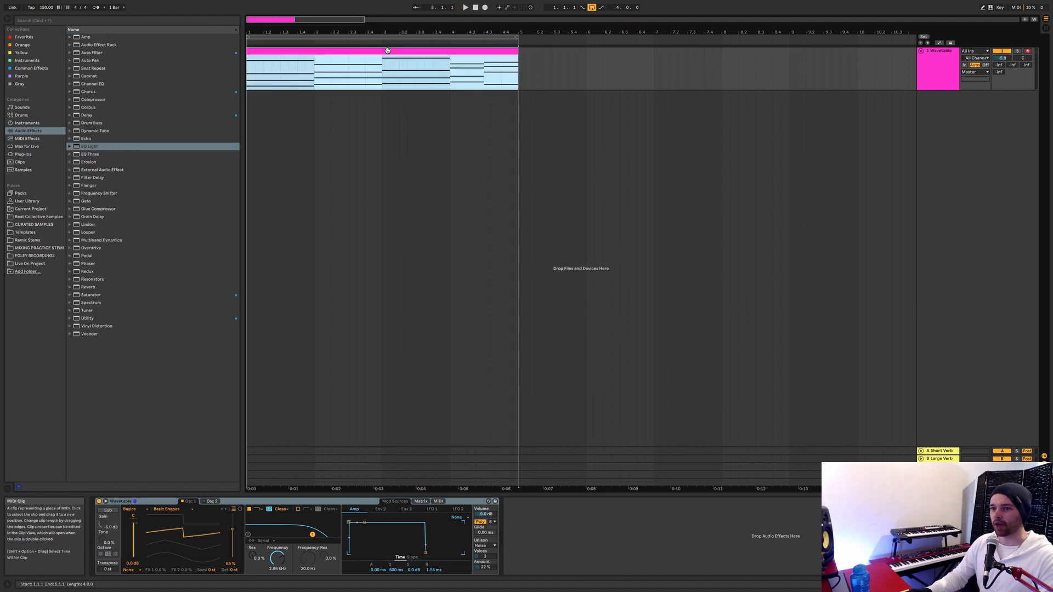
double_click(85, 63)
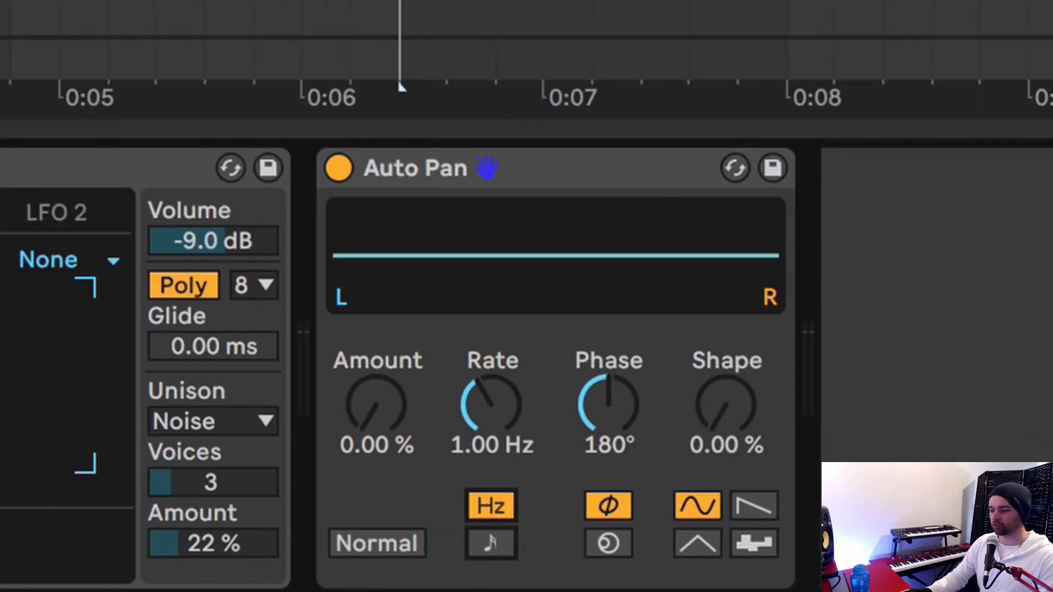
Sync the Auto Pan rate to tempo and set phase to 0°, amount and shape to 100 %, and offset to 270°.
left_click(491, 543)
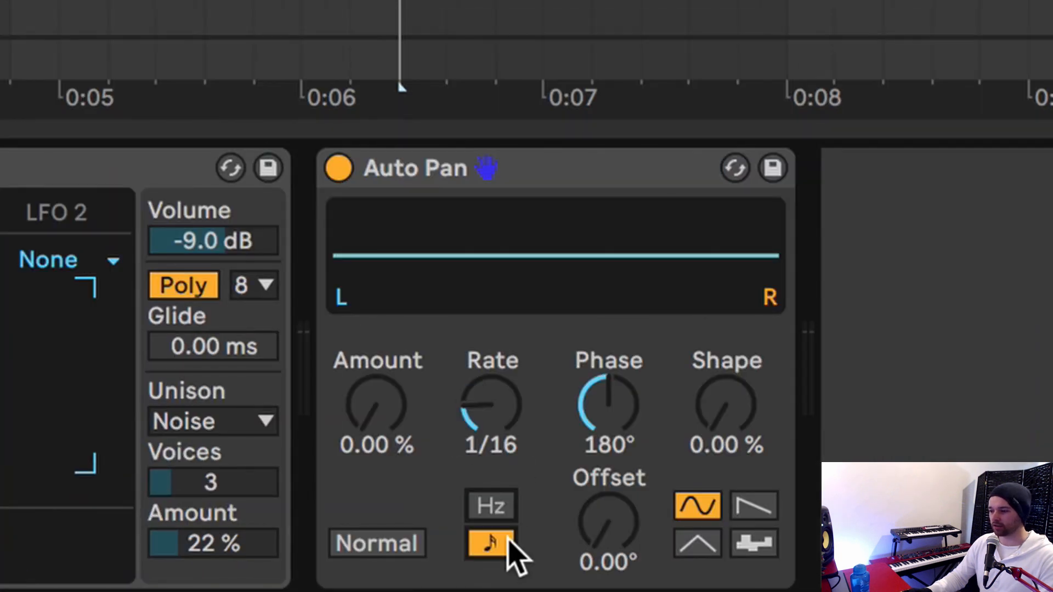
left_click_drag(608, 422, 608, 472)
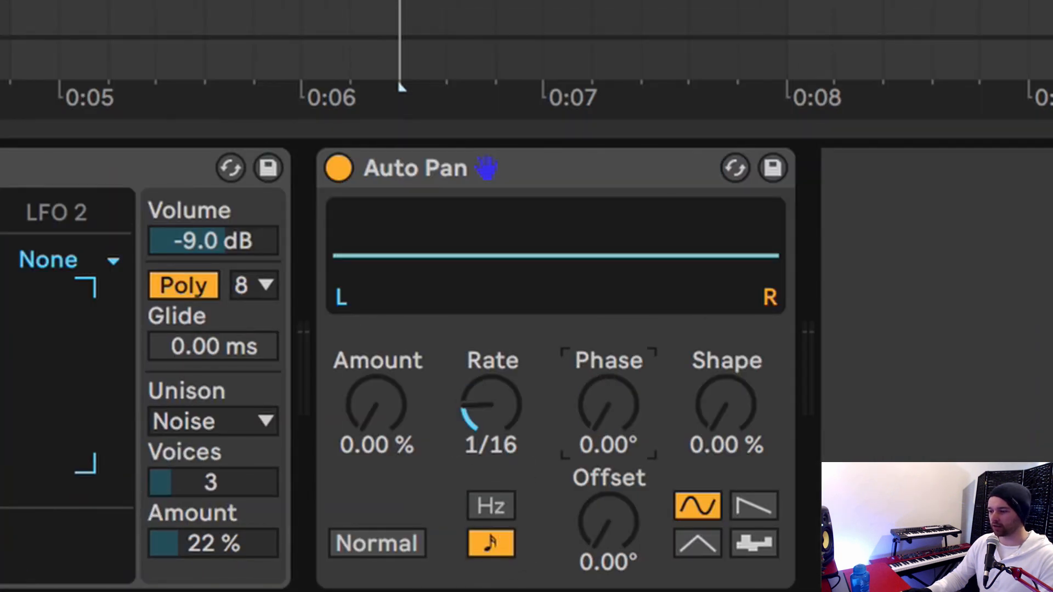
left_click_drag(371, 434, 371, 354)
left_click_drag(747, 434, 747, 357)
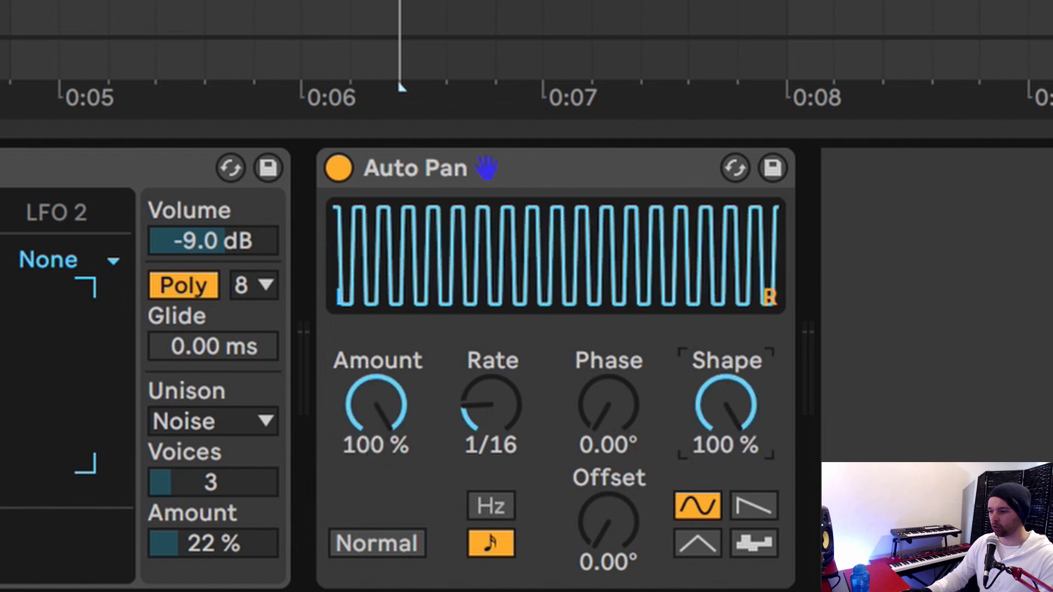
left_click(633, 541)
type("270")
key("Return")
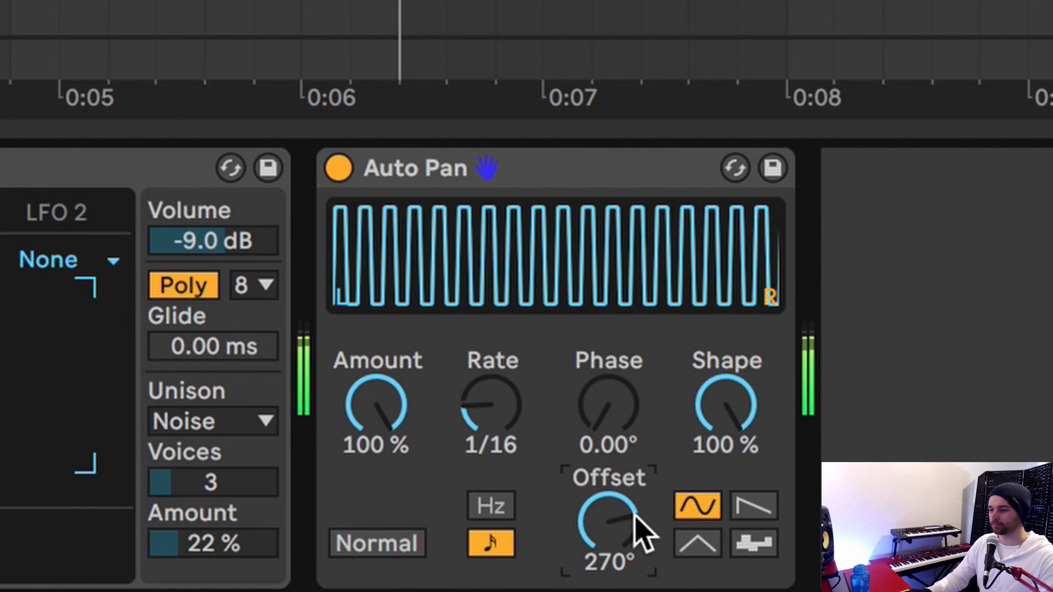
Slow the Auto Pan rate to 3/16.
left_click(512, 422)
scroll(520, 439, "up", 1)
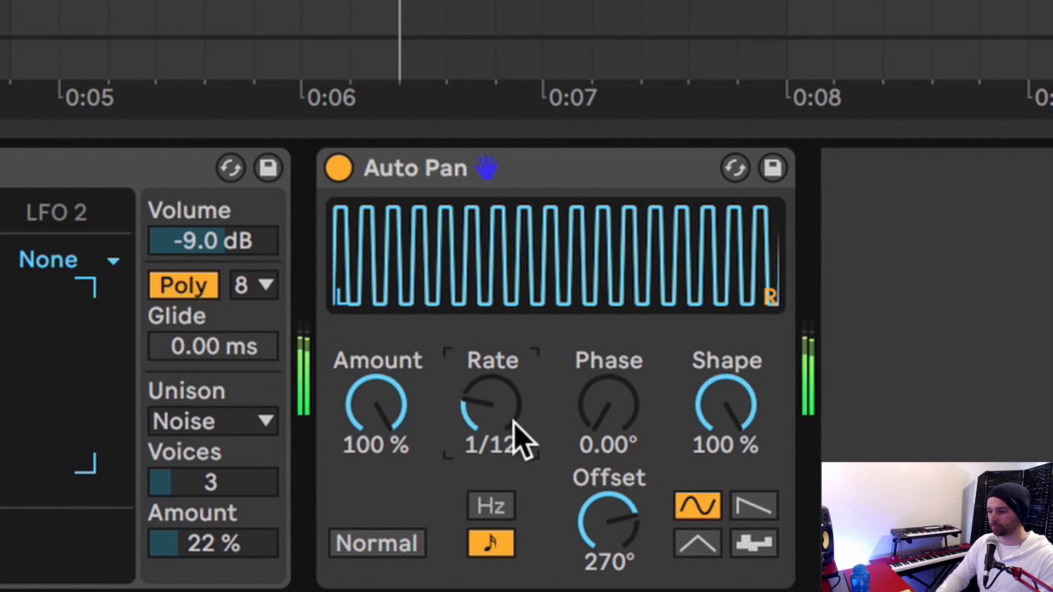
scroll(519, 439, "up", 1)
scroll(520, 438, "up", 1)
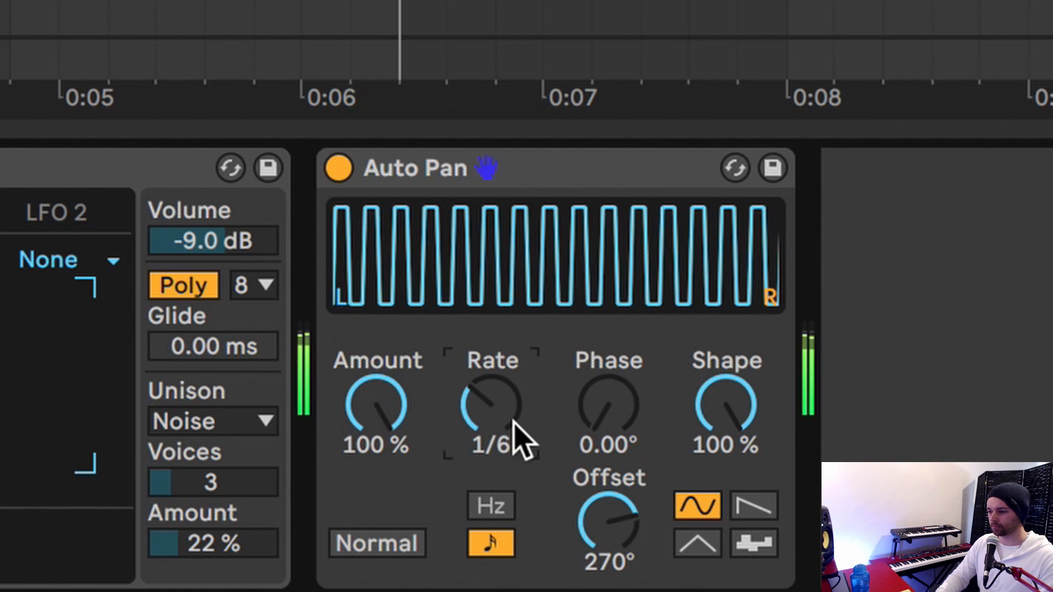
scroll(520, 438, "up", 1)
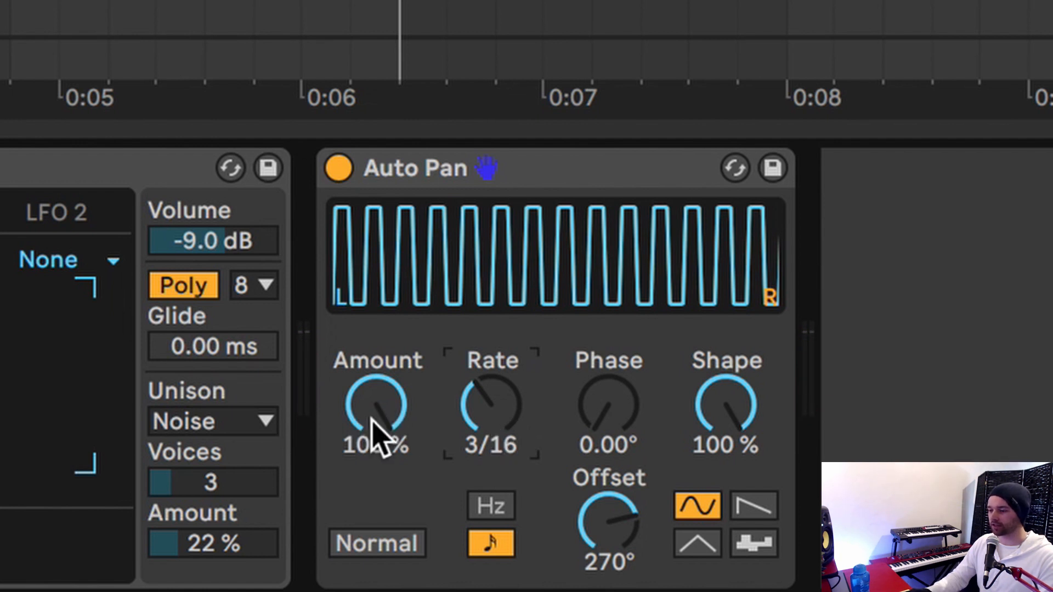
Reduce the Auto Pan amount to about 52 % and fine-tune it during playback.
left_click_drag(376, 435, 376, 458)
mouse_move(456, 420)
left_mouse_down()
mouse_move(457, 439)
mouse_move(457, 403)
left_mouse_up()
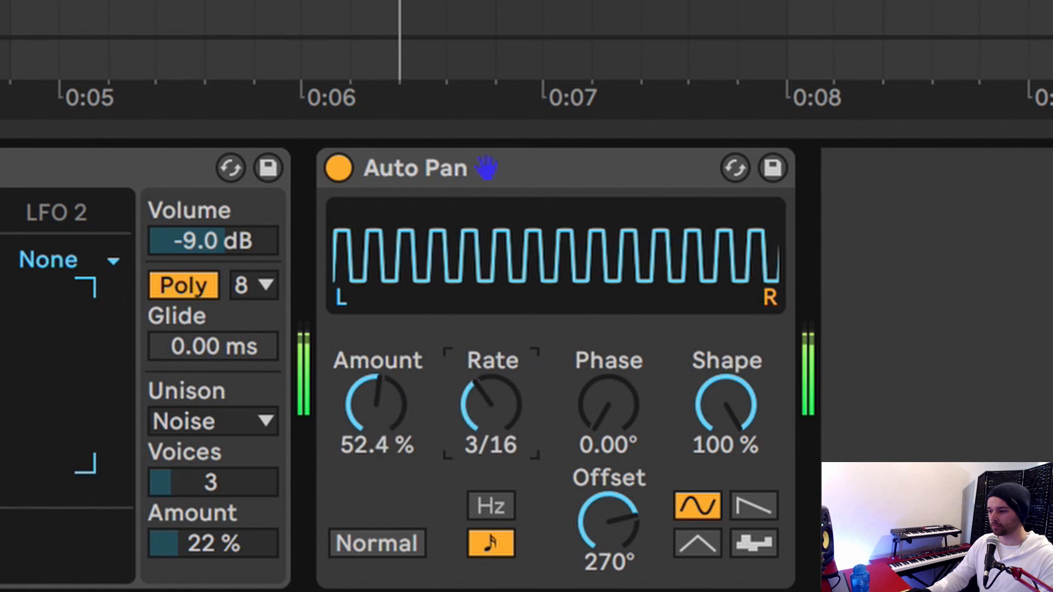
mouse_move(391, 415)
left_mouse_down()
mouse_move(390, 402)
mouse_move(383, 445)
mouse_move(384, 427)
left_mouse_up()
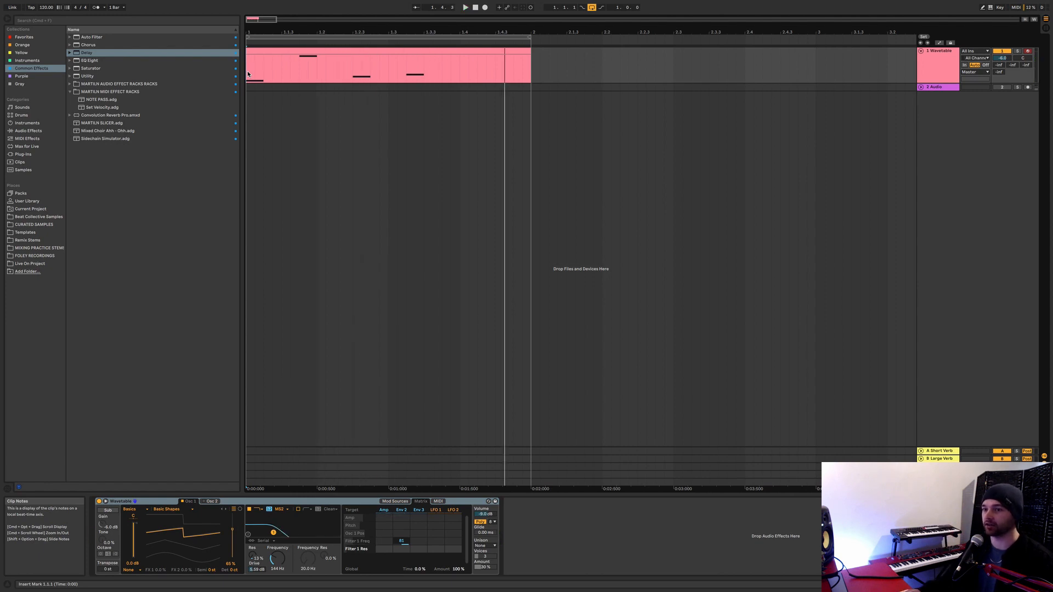
Add a Delay audio effect to the Wavetable track and set the linked left and right synced times to 2.
left_click(28, 131)
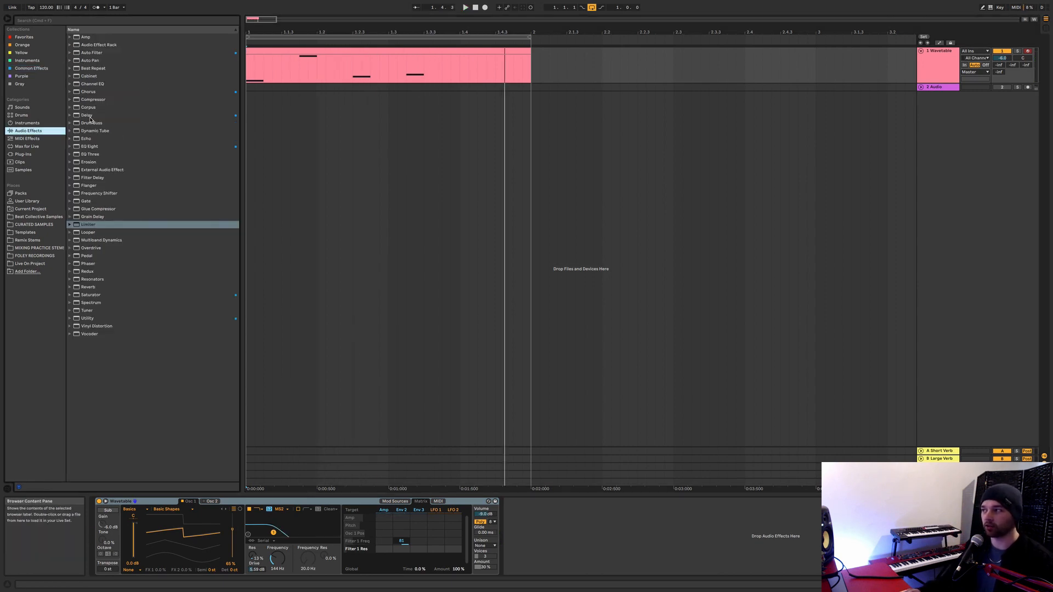
left_click_drag(90, 117, 557, 542)
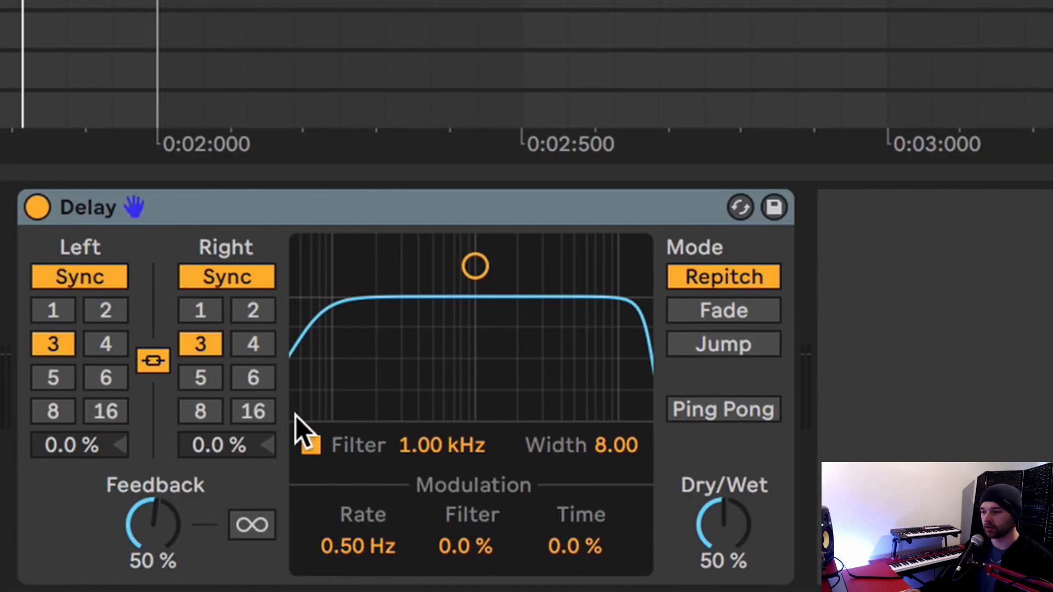
left_click(244, 313)
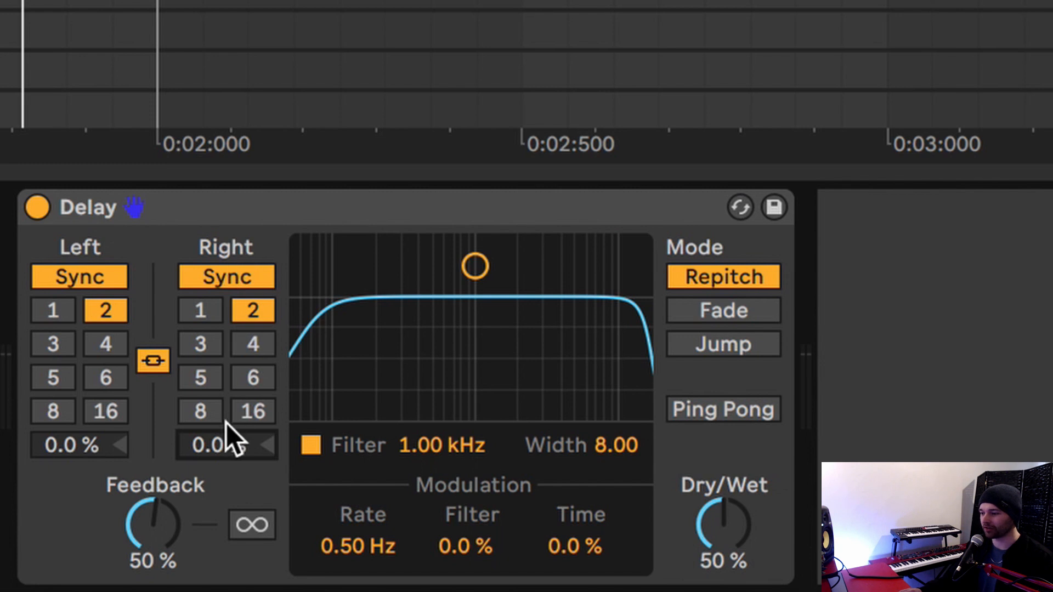
Offset the Delay's right channel by 1.0 % and its left channel by -1.0 %, and play back the result.
left_click_drag(233, 450, 233, 448)
left_click_drag(83, 438, 84, 439)
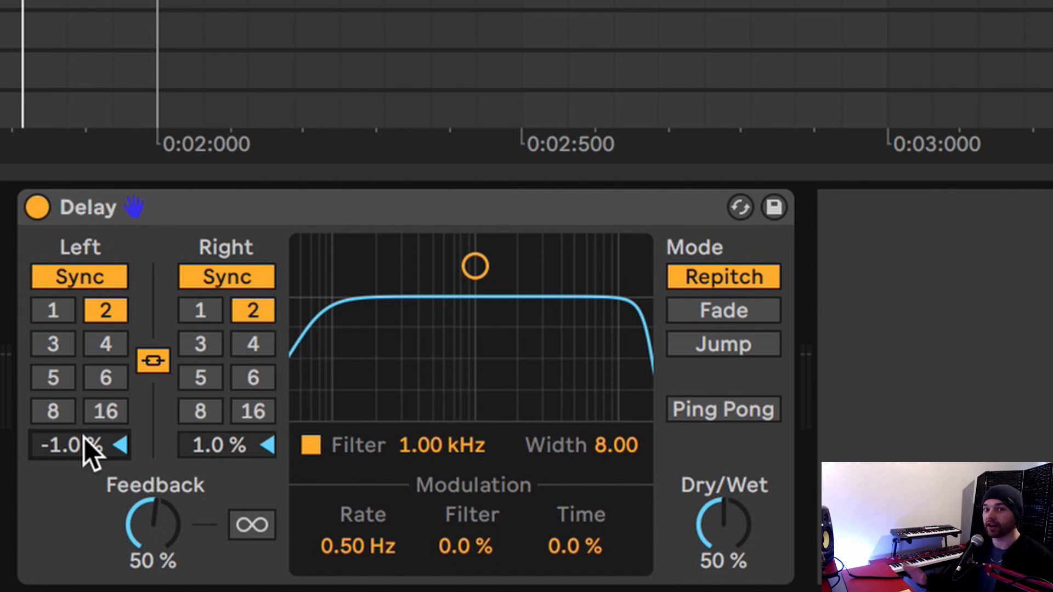
key("space")
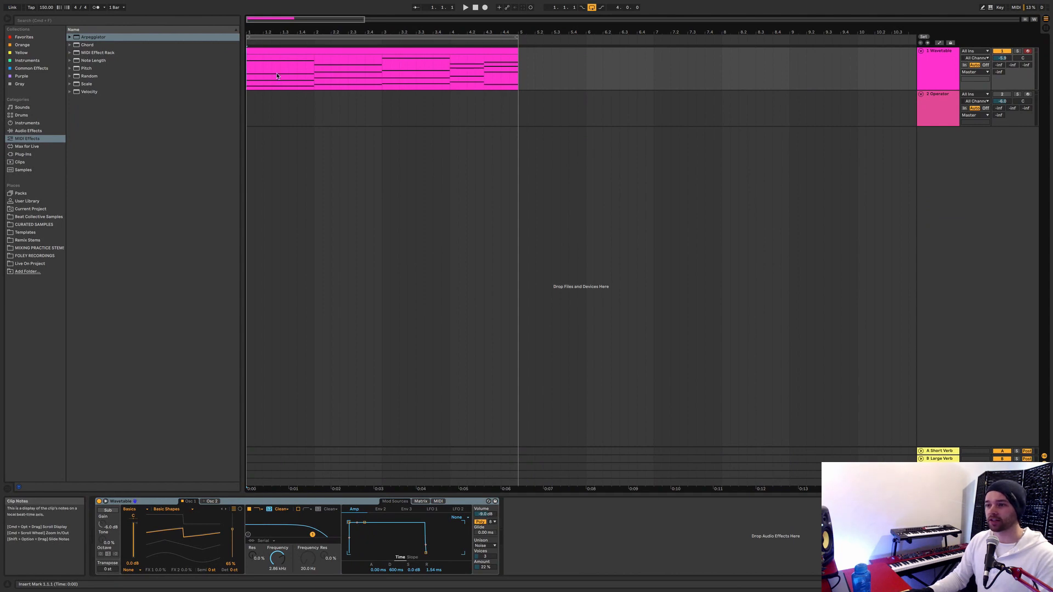
Play the Wavetable chords, select the Operator track and copy the four-bar chord clip onto it at bar 1.
key("space")
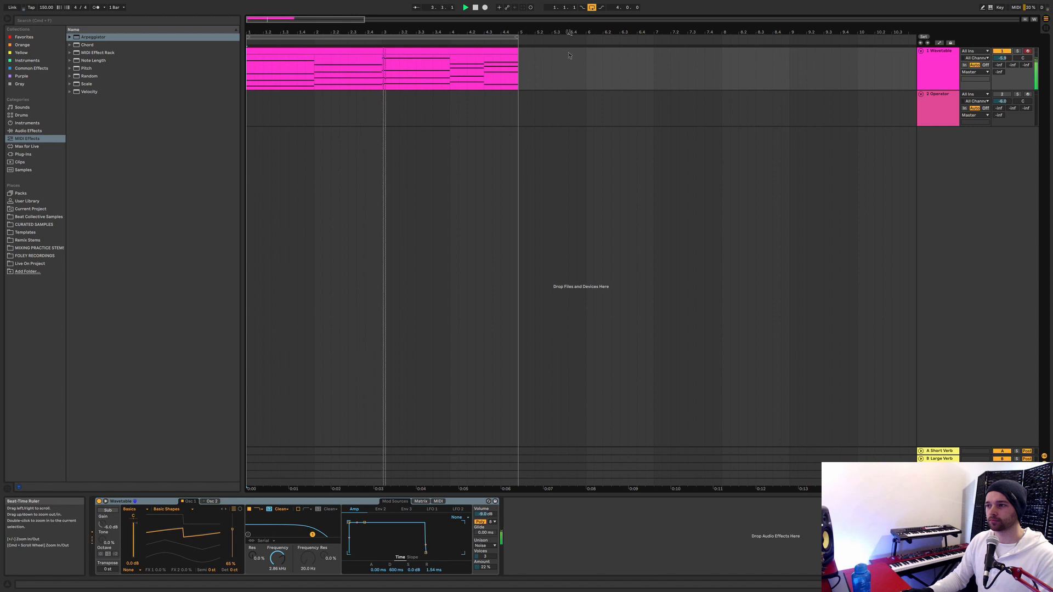
left_click(935, 100)
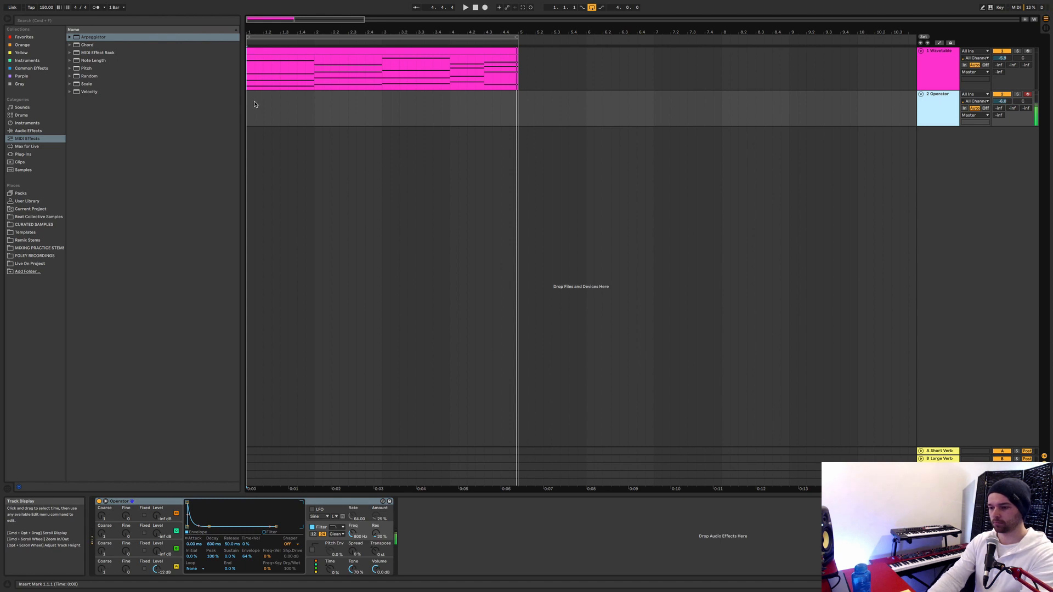
left_click(313, 52)
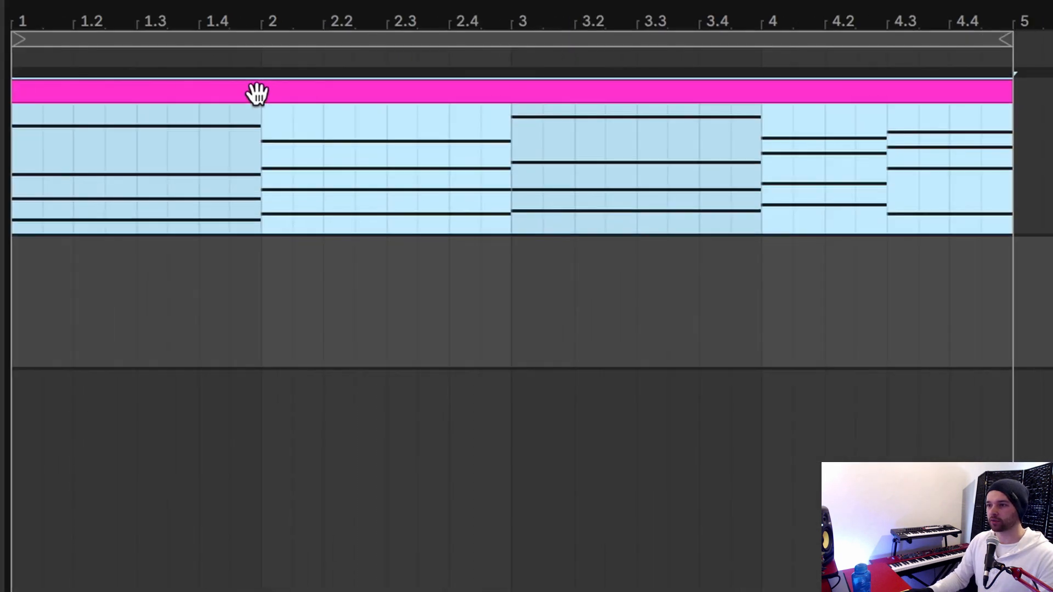
left_click_drag(312, 52, 307, 99)
left_click_drag(232, 263, 227, 276)
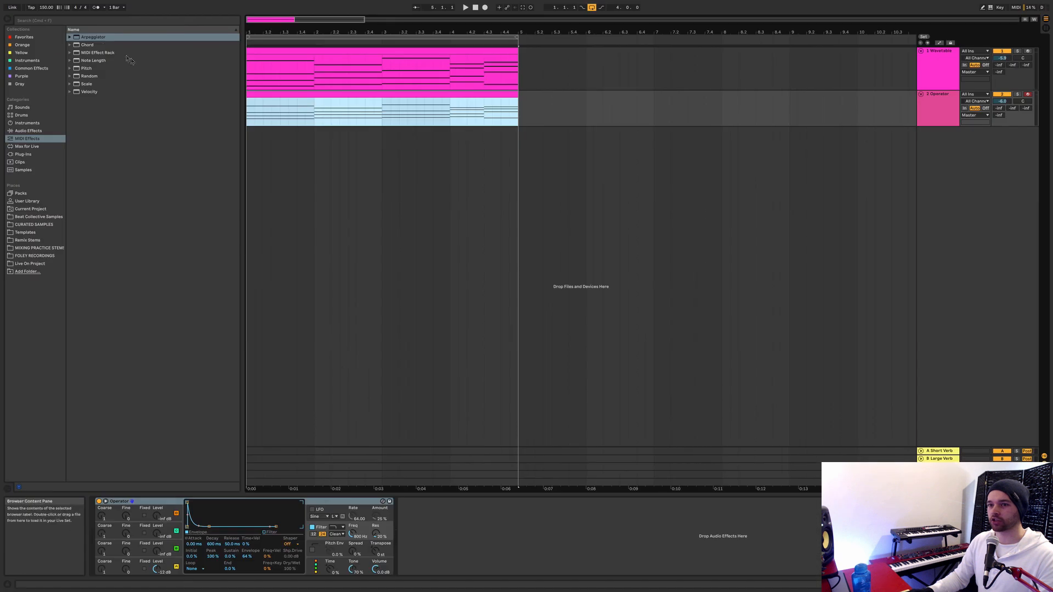
Add an Arpeggiator to the Operator track with a 1/16 rate, DownUp style and 1 step, and raise its gate.
double_click(89, 37)
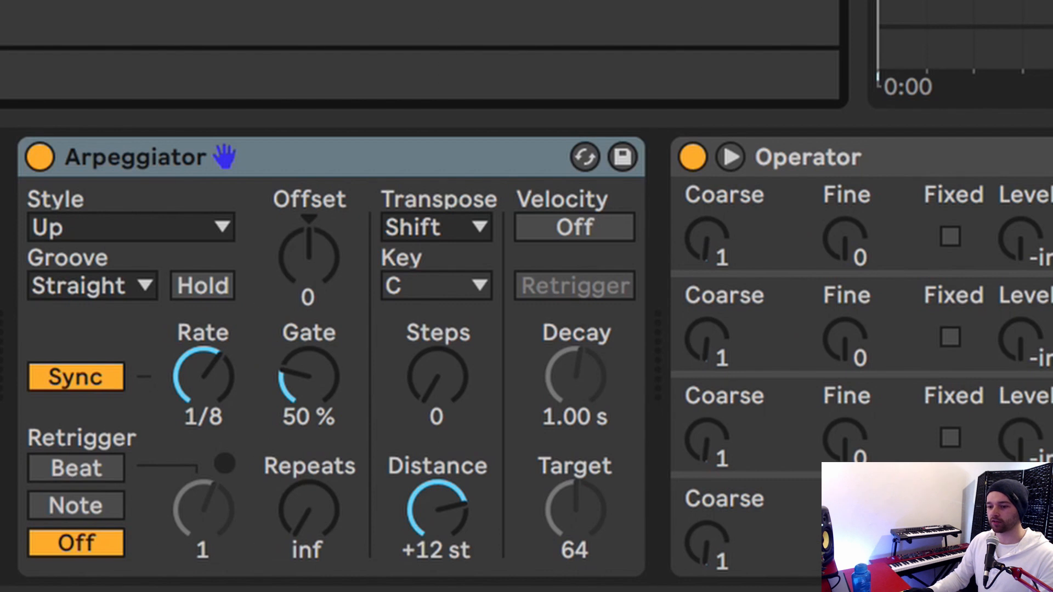
left_click_drag(226, 391, 227, 406)
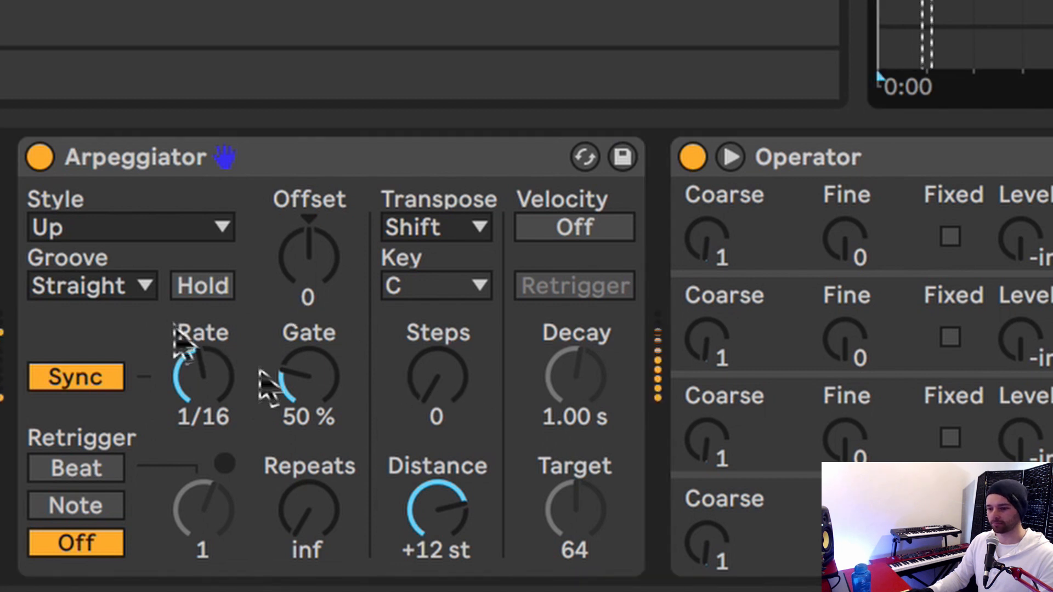
left_click(149, 230)
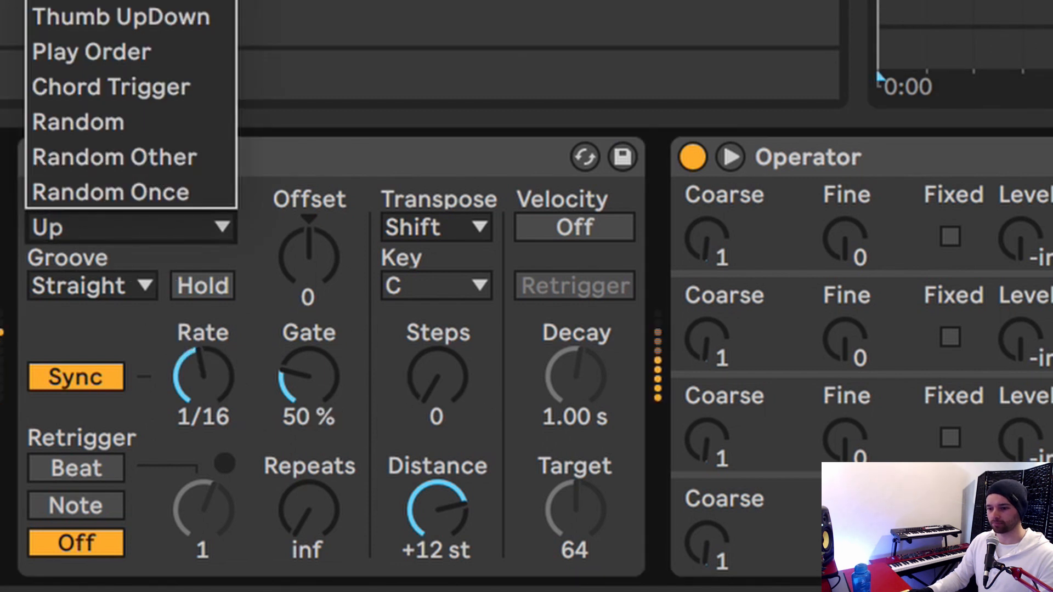
left_click(131, 1)
left_click_drag(433, 379, 433, 363)
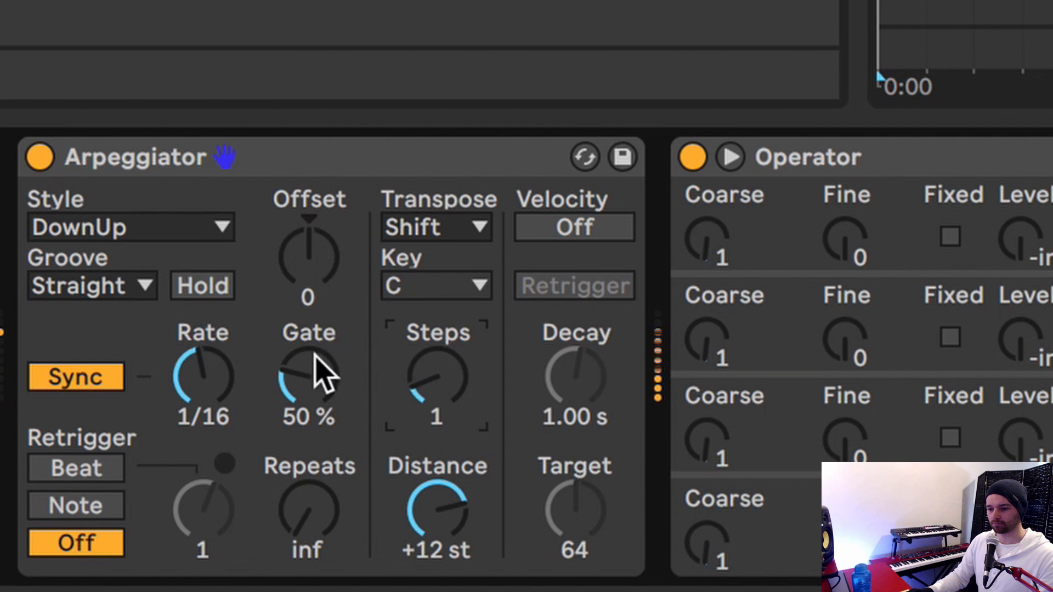
left_click_drag(315, 355, 315, 328)
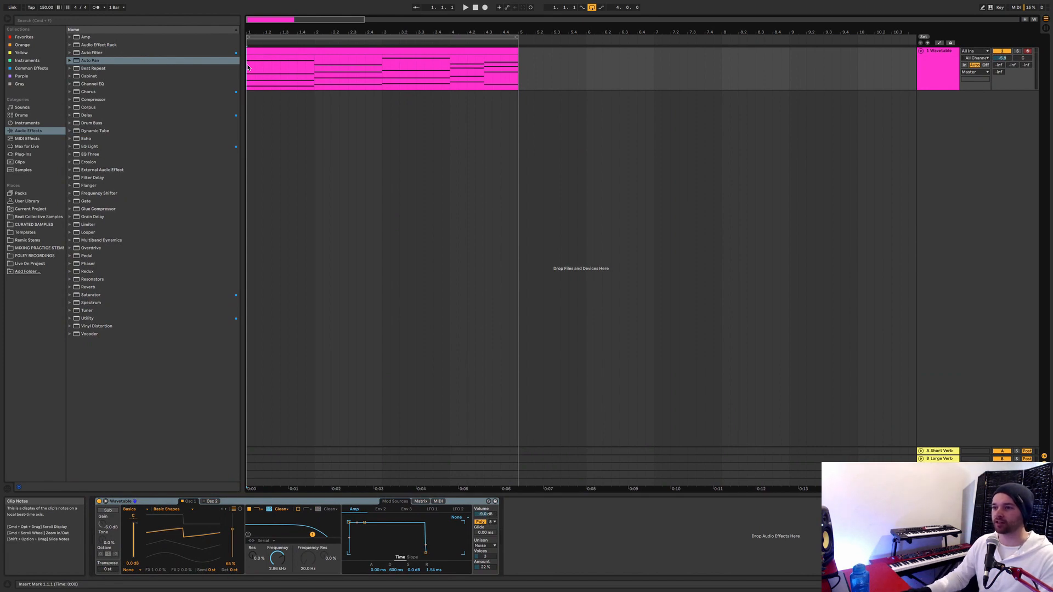
Play back the unprocessed Wavetable chords, and add an Auto Pan audio effect to the track.
key("space")
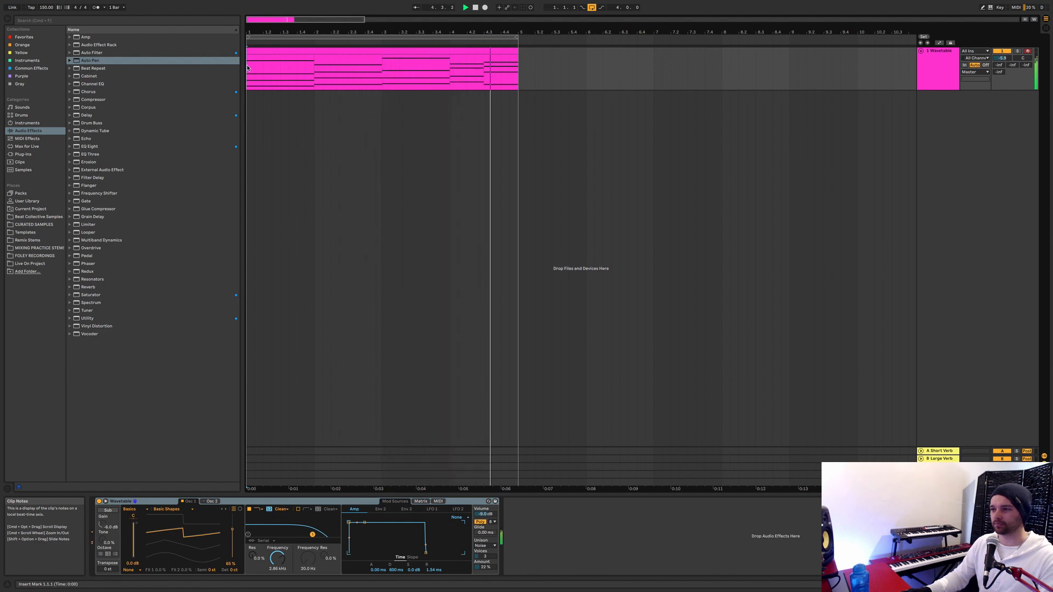
key("space")
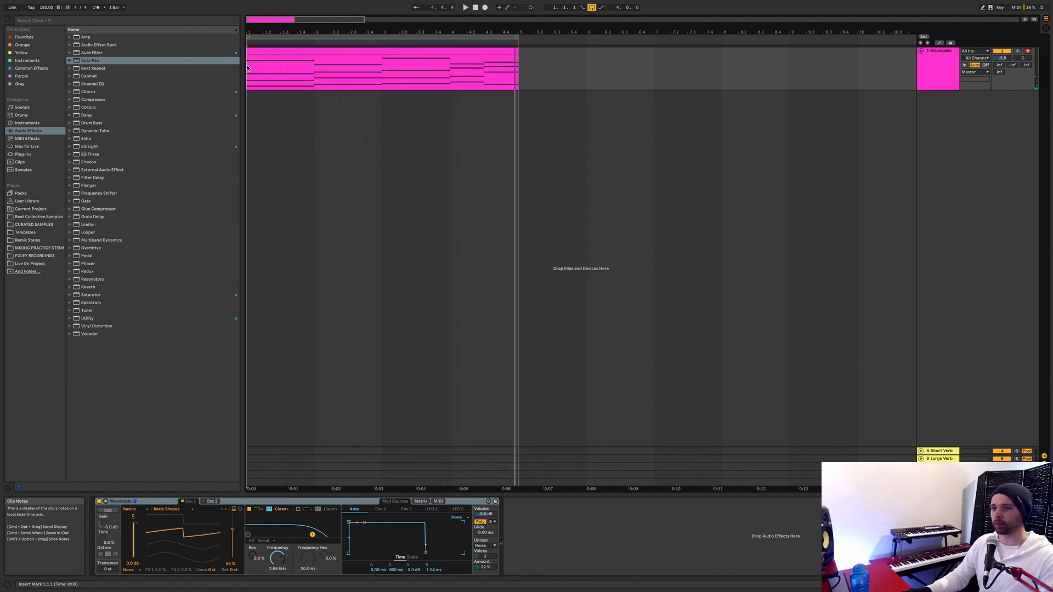
double_click(143, 62)
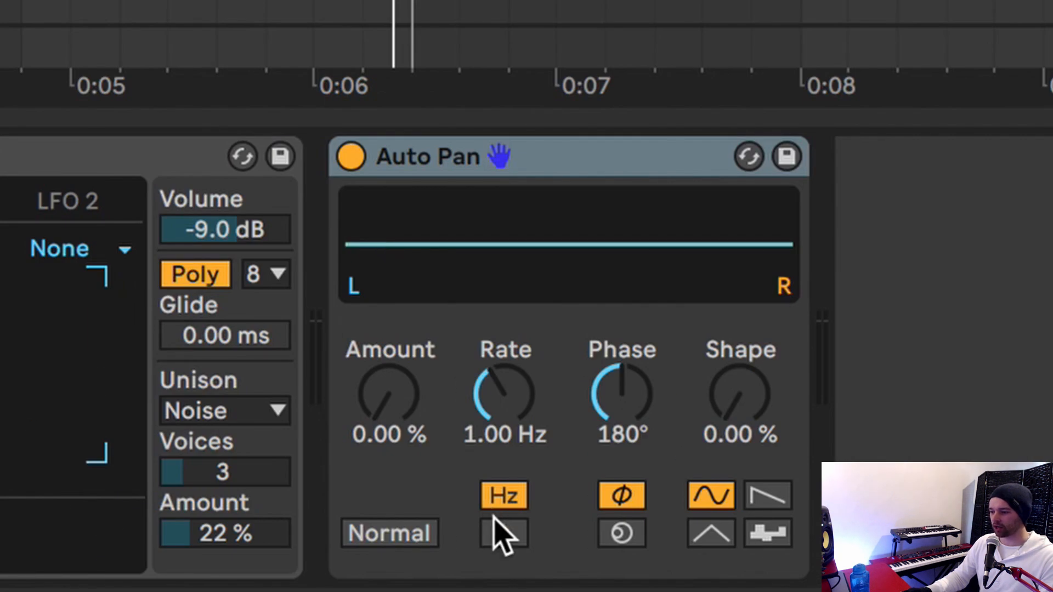
Configure the Auto Pan with a tempo-synced rate of 1/4, a phase of 0°, the sawtooth waveform and Invert.
left_click(503, 533)
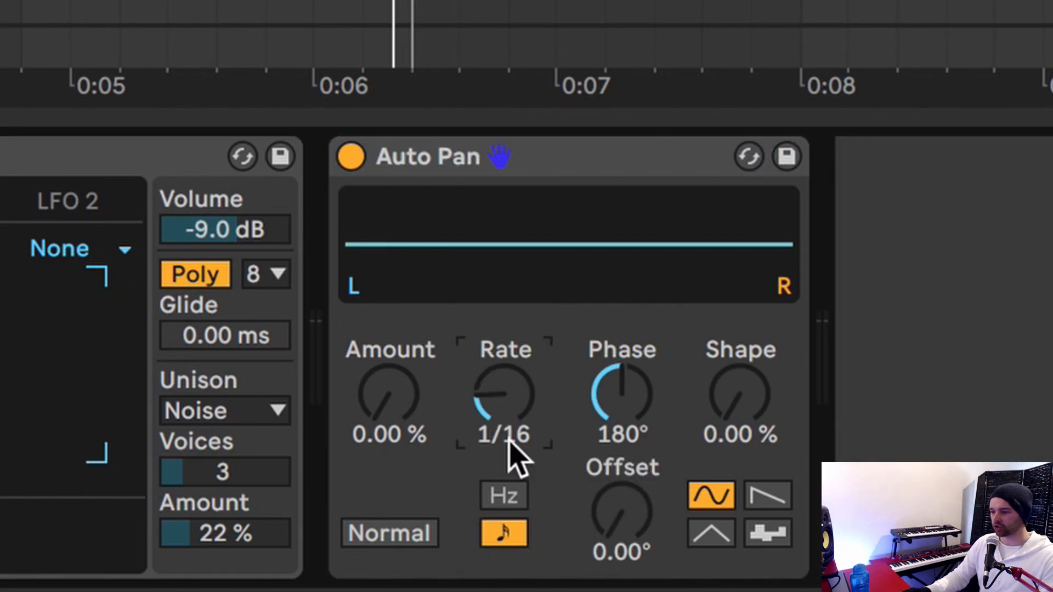
left_click_drag(506, 448, 507, 433)
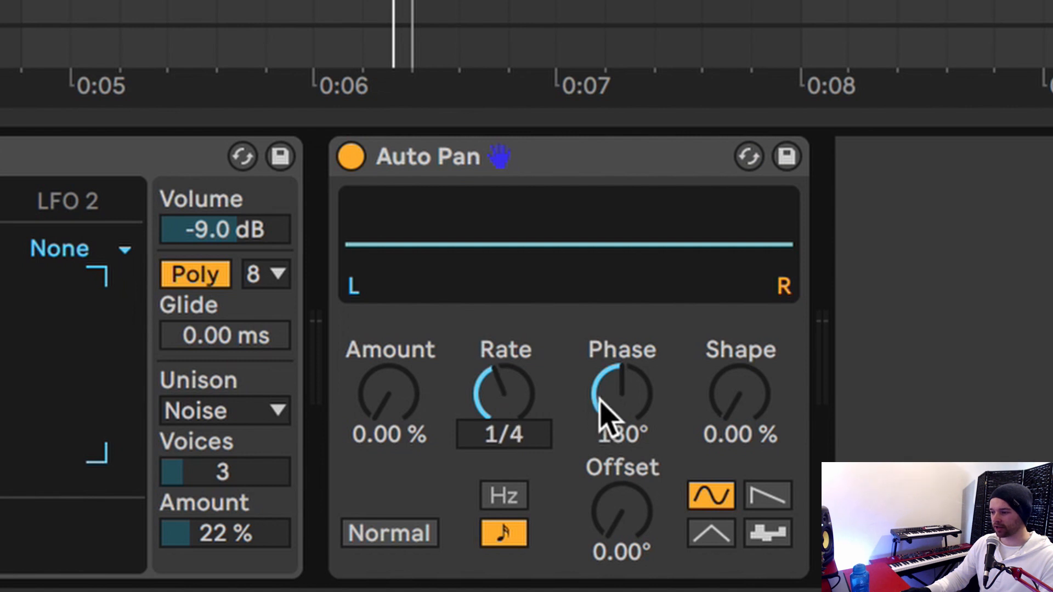
left_click_drag(601, 398, 601, 526)
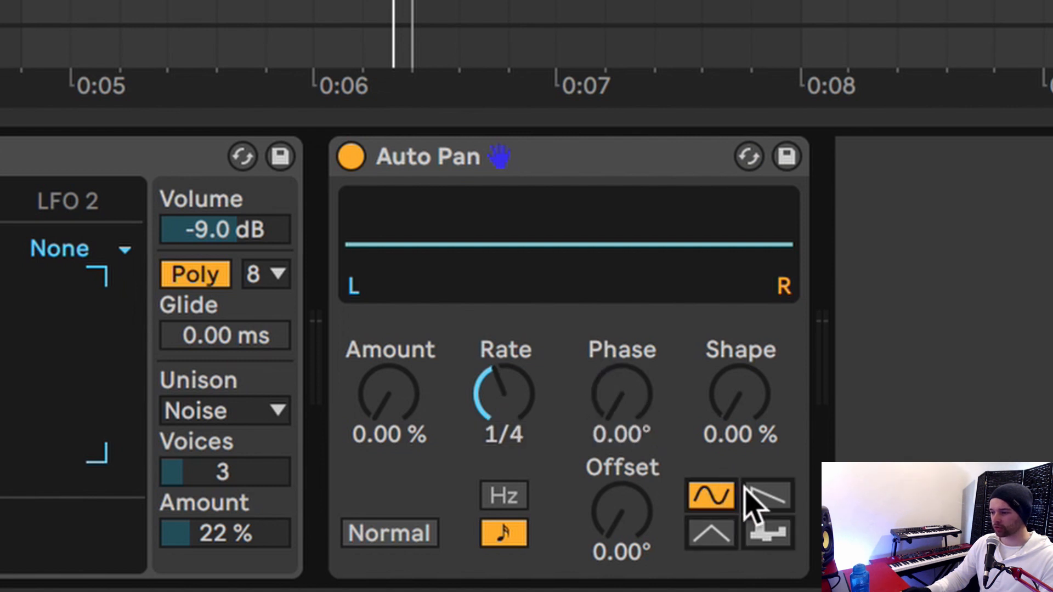
left_click(763, 498)
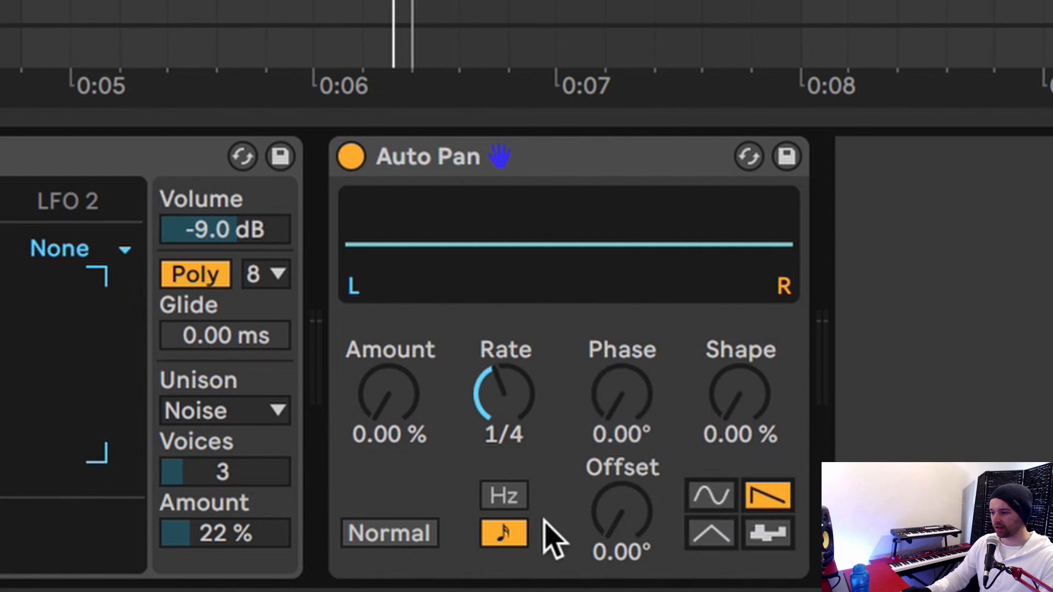
left_click(404, 540)
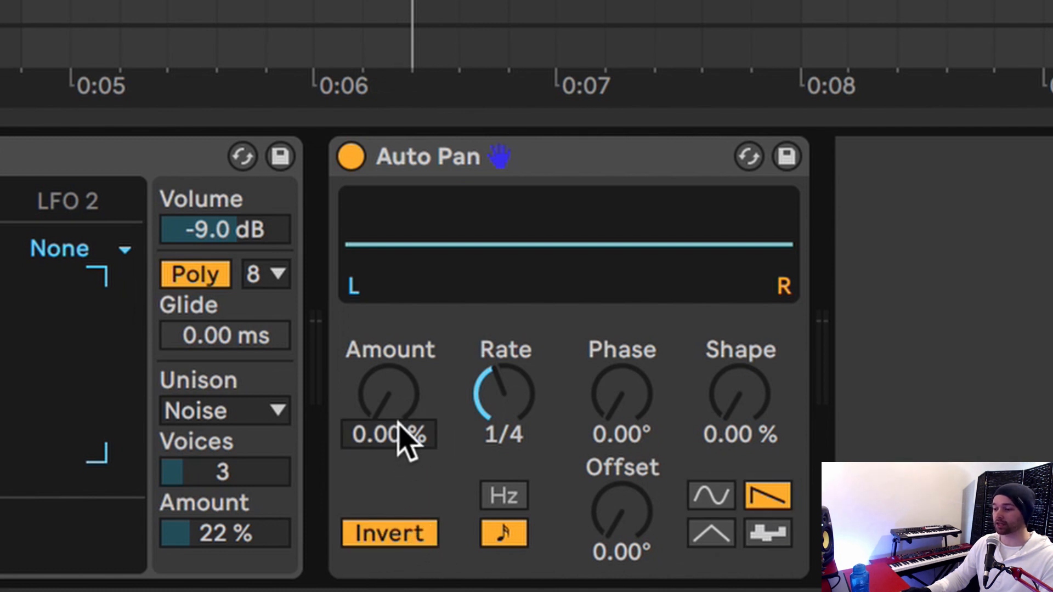
Set the Auto Pan amount to 100 % and its shape to about 51.6 %, auditioning the pumping effect during playback.
left_click_drag(400, 425, 400, 314)
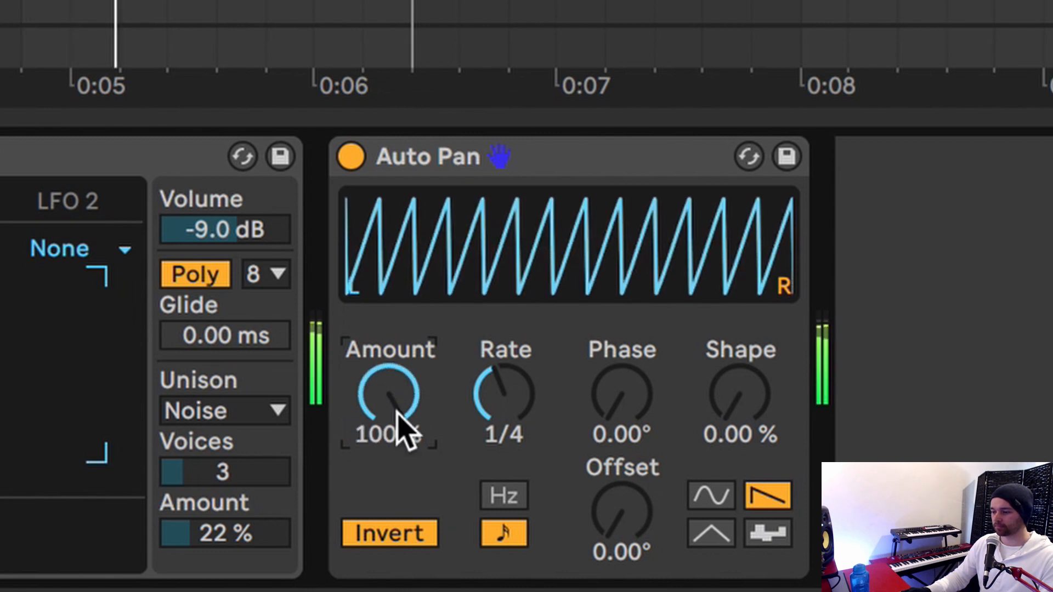
key("space")
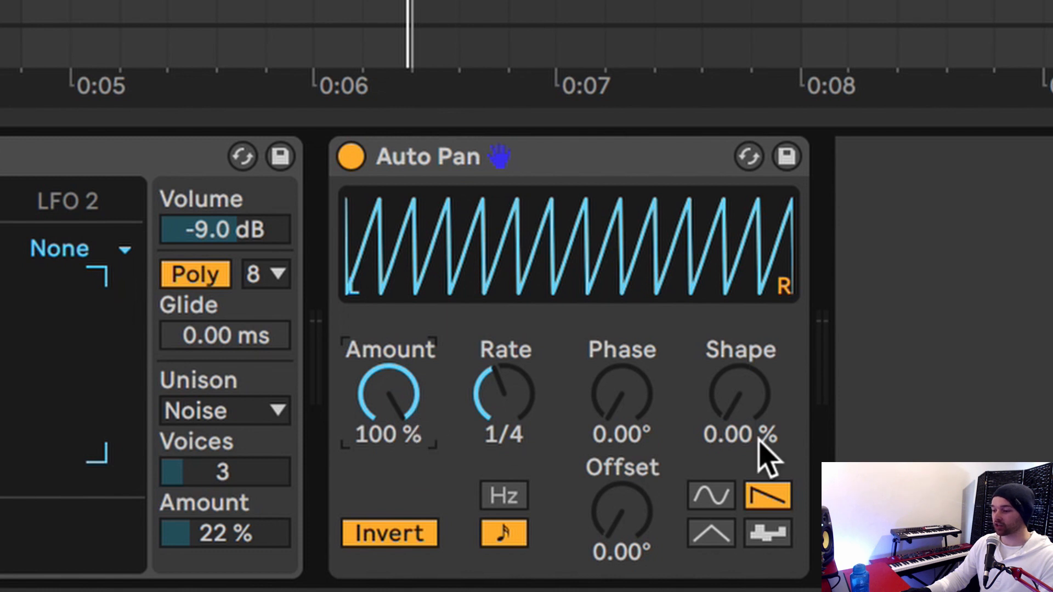
left_click_drag(763, 404, 764, 373)
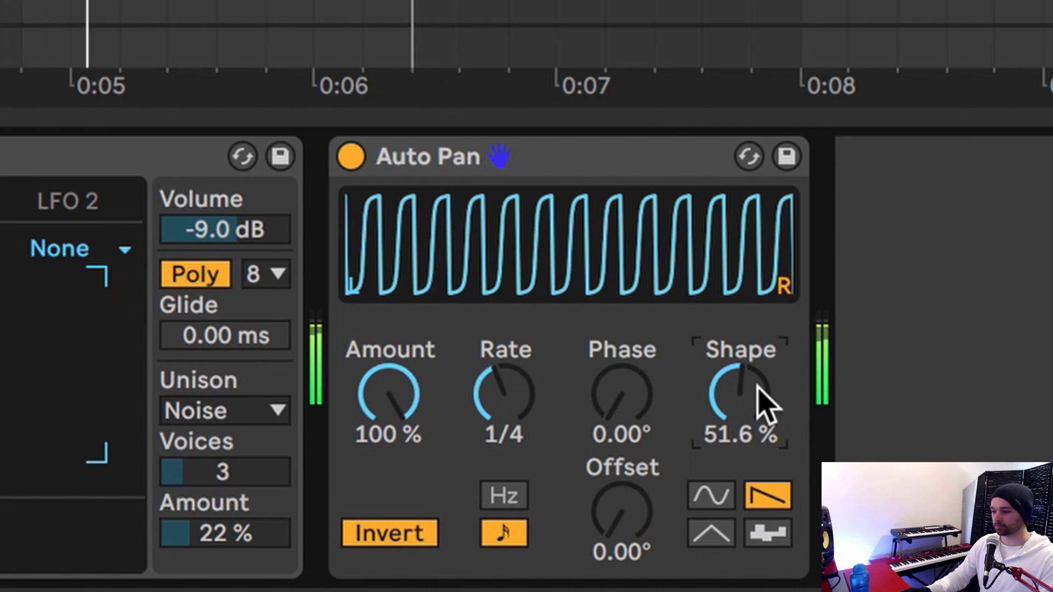
key("space")
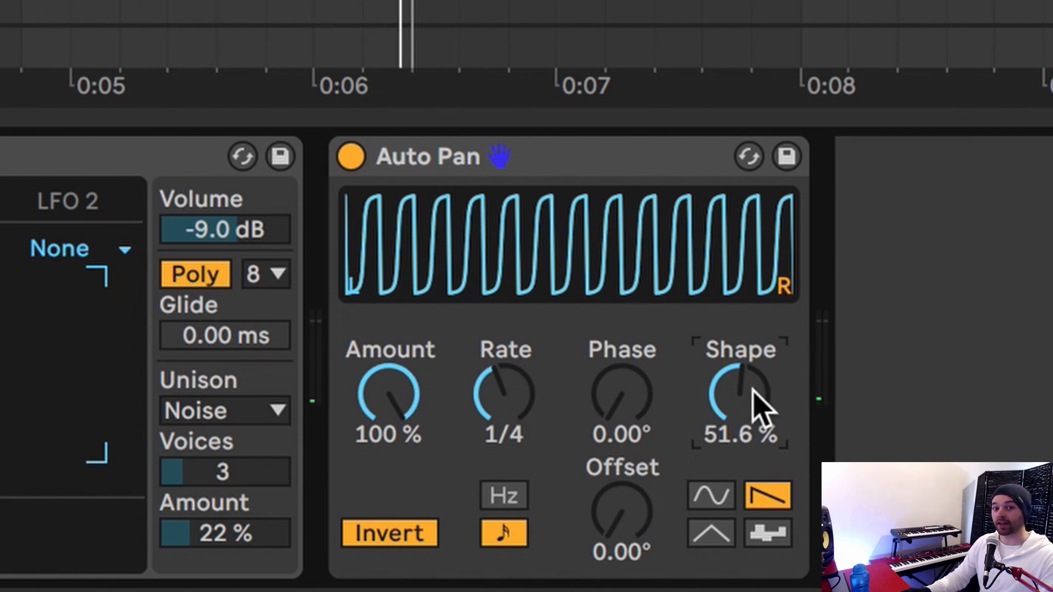